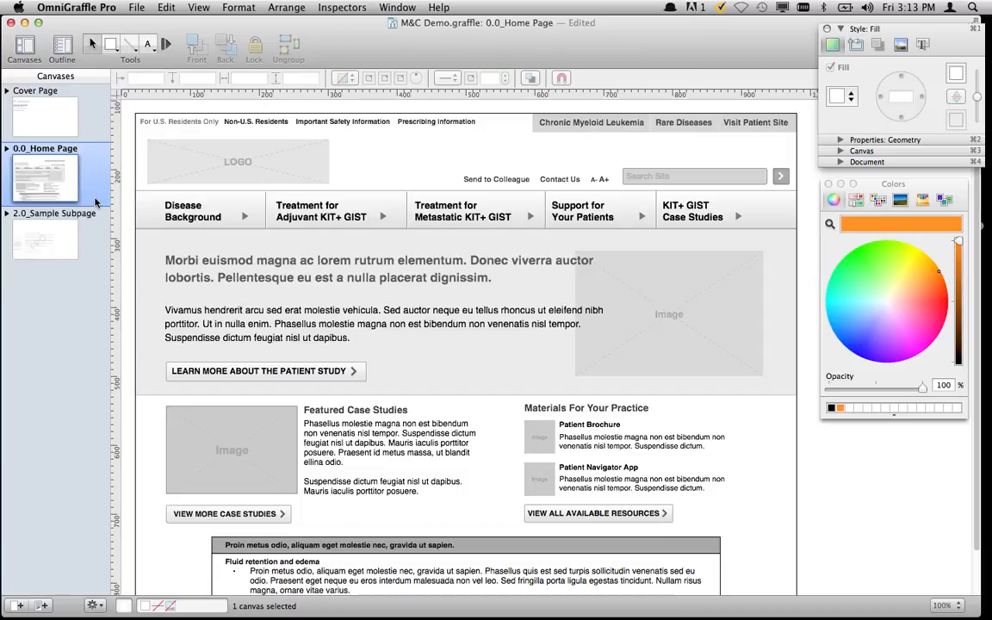
# Expand the layers of 0.0_Home Page and 2.0_Sample Subpage, and make the home page's Ghosted layer visible
pyautogui.click(8, 149)
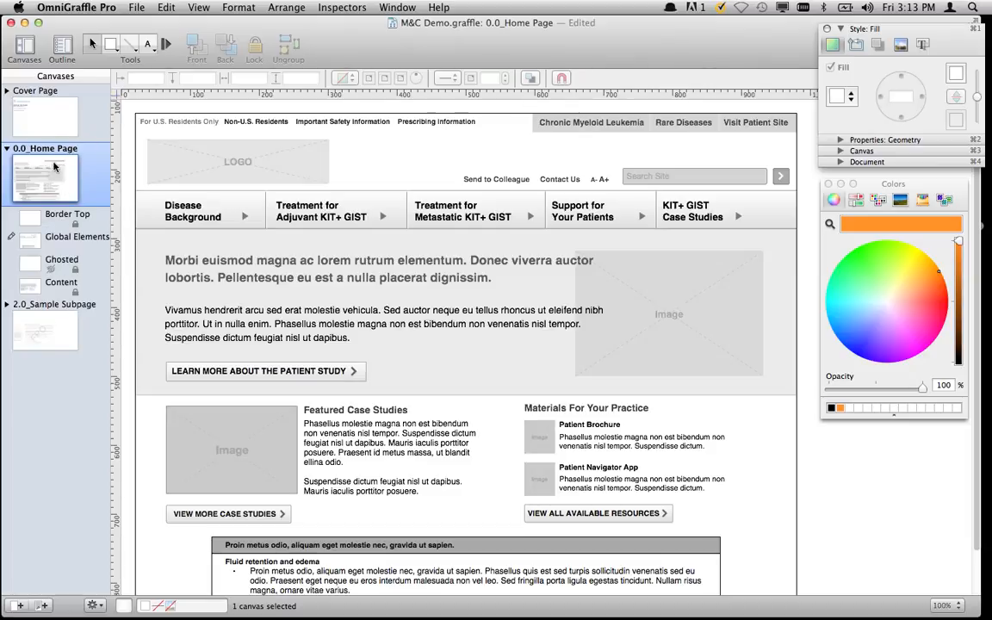
pyautogui.click(7, 304)
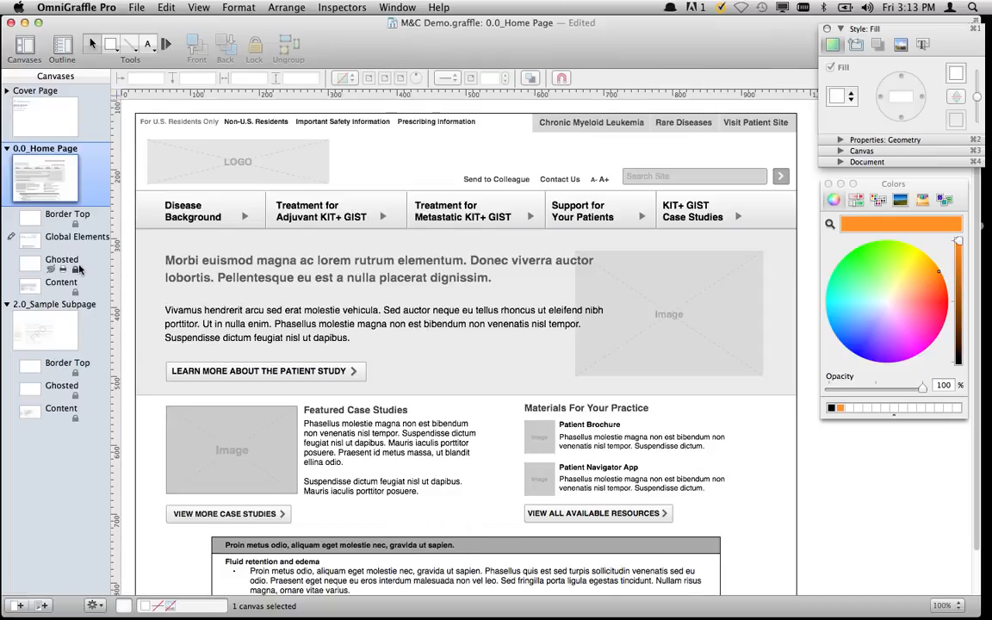
pyautogui.click(52, 270)
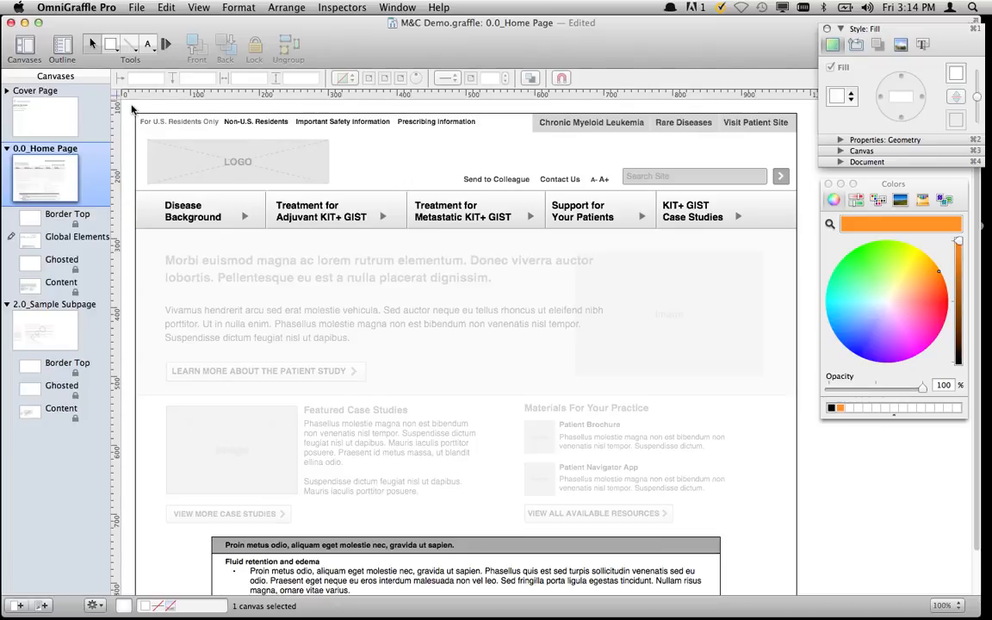
# Group all header and main navigation elements on the home page and cut the group from the Global Elements layer
pyautogui.moveTo(134, 110); pyautogui.dragTo(728, 229)
pyautogui.rightClick(791, 226)
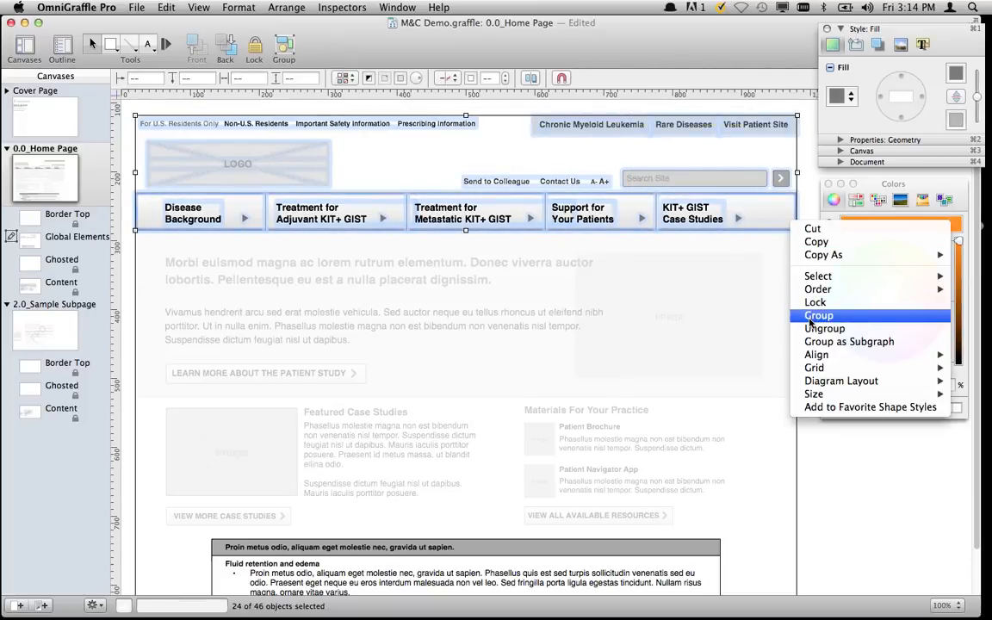
pyautogui.click(810, 317)
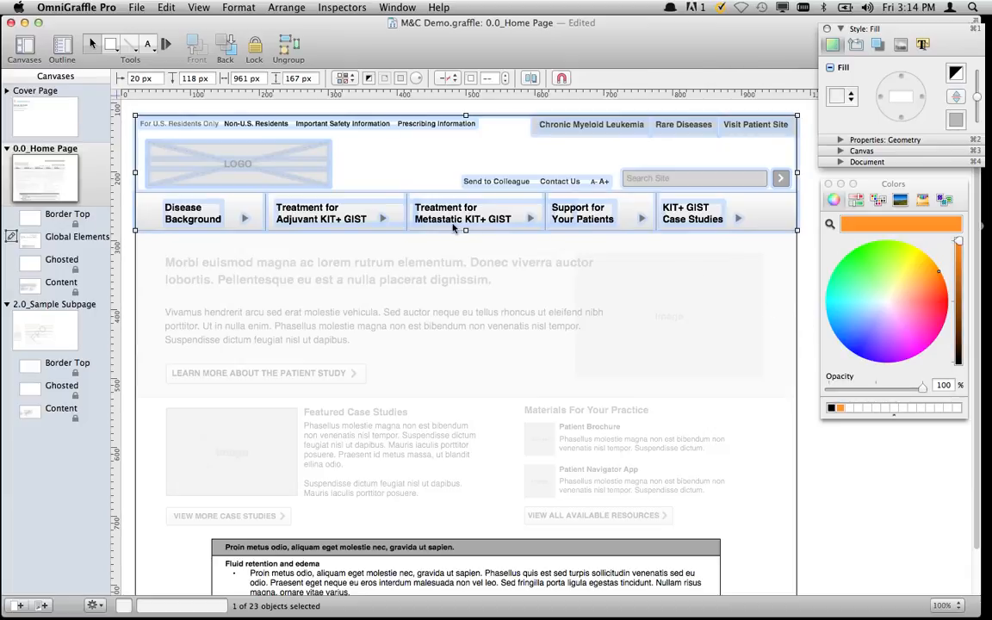
pyautogui.press('super+x')
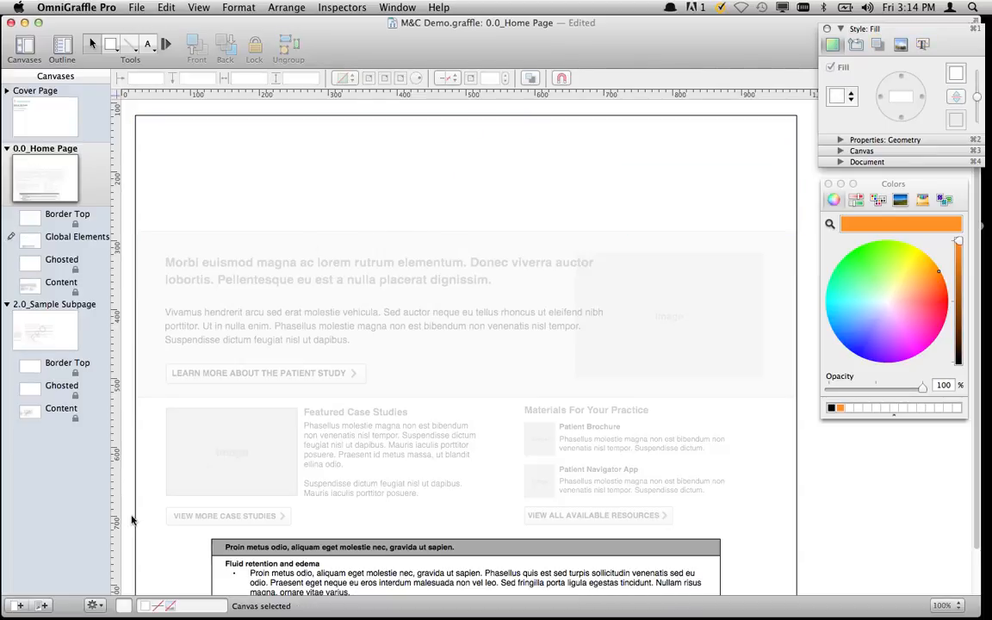
# Add a new shared layer to 0.0_Home Page and name it Top
pyautogui.click(93, 607)
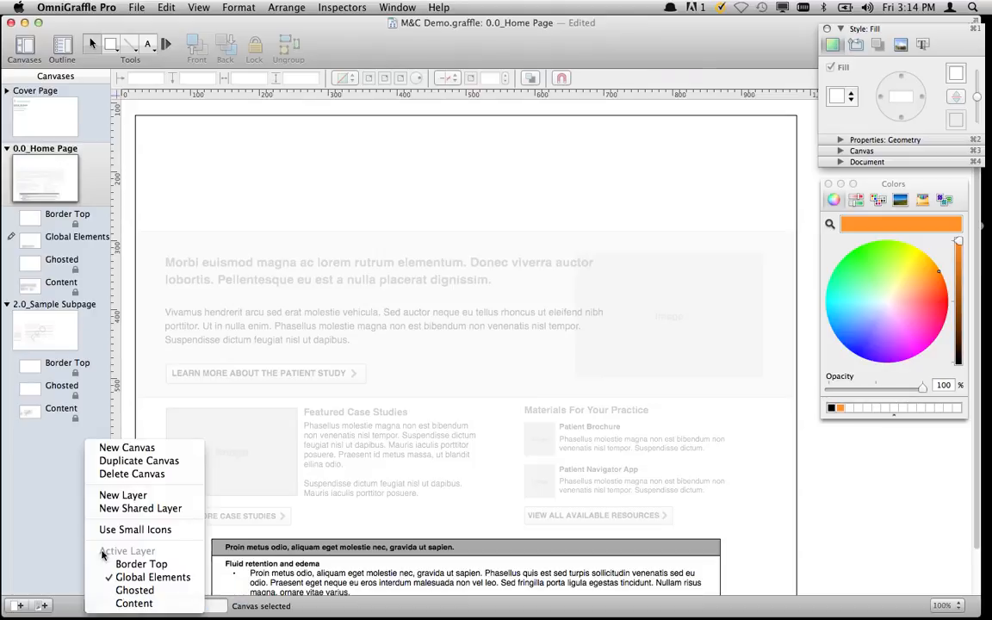
pyautogui.click(111, 508)
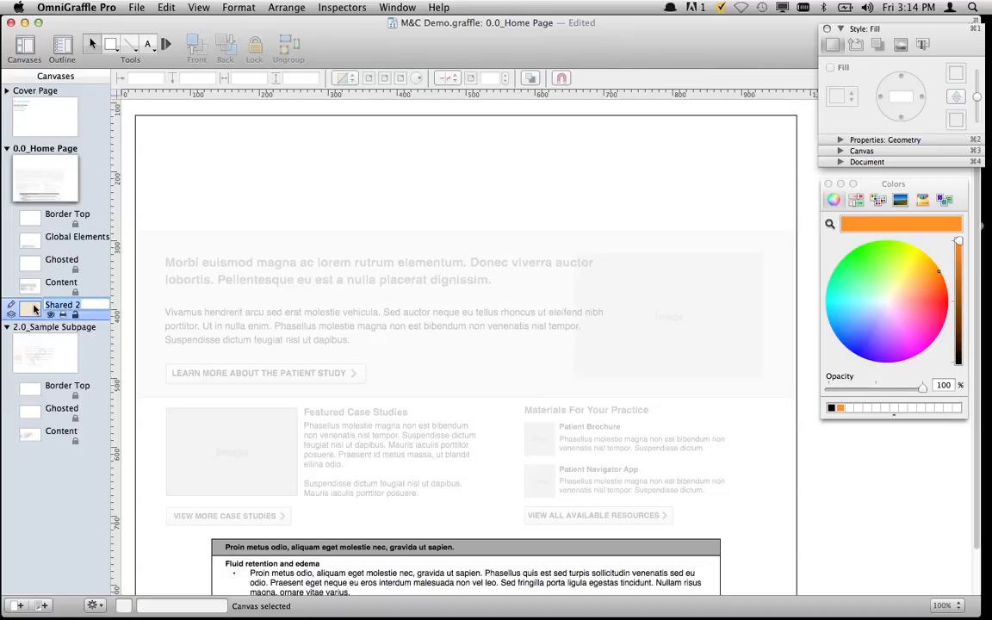
pyautogui.write('Top')
pyautogui.press('Return')
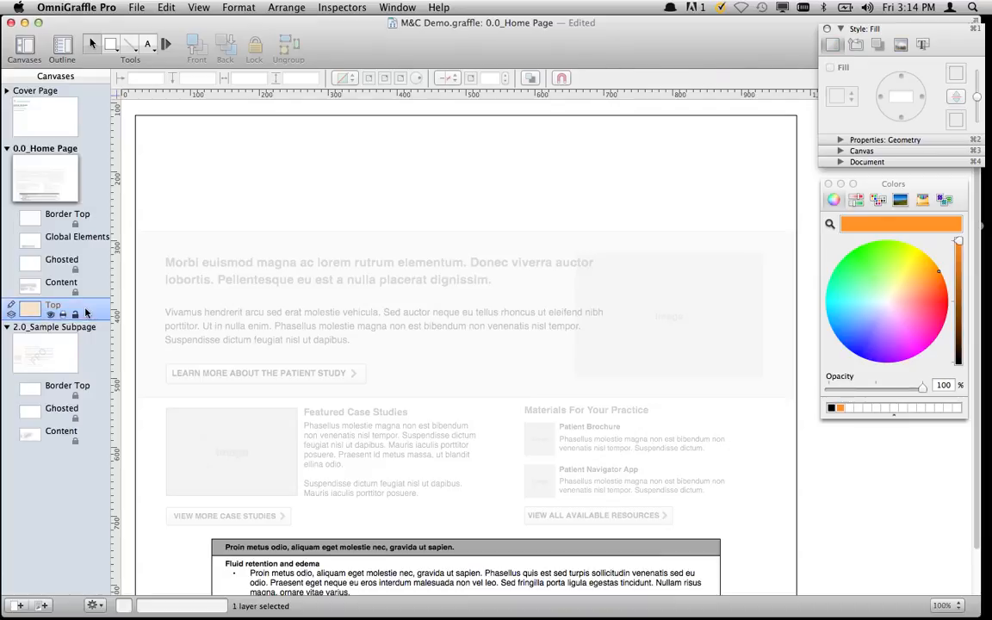
# Paste the header and navigation group into the shared Top layer and deselect it
pyautogui.press('super+v')
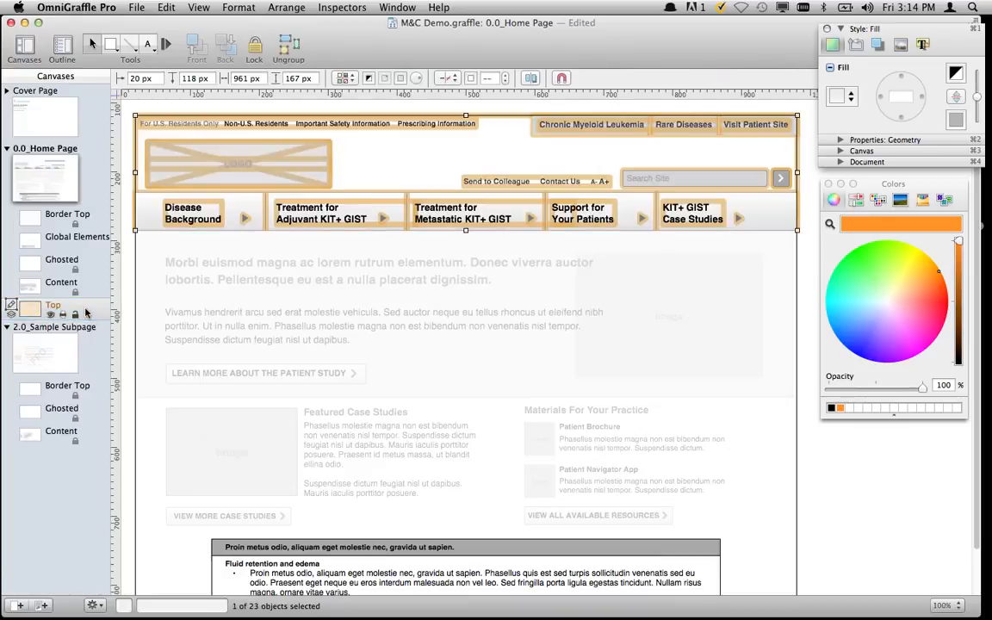
pyautogui.click(131, 261)
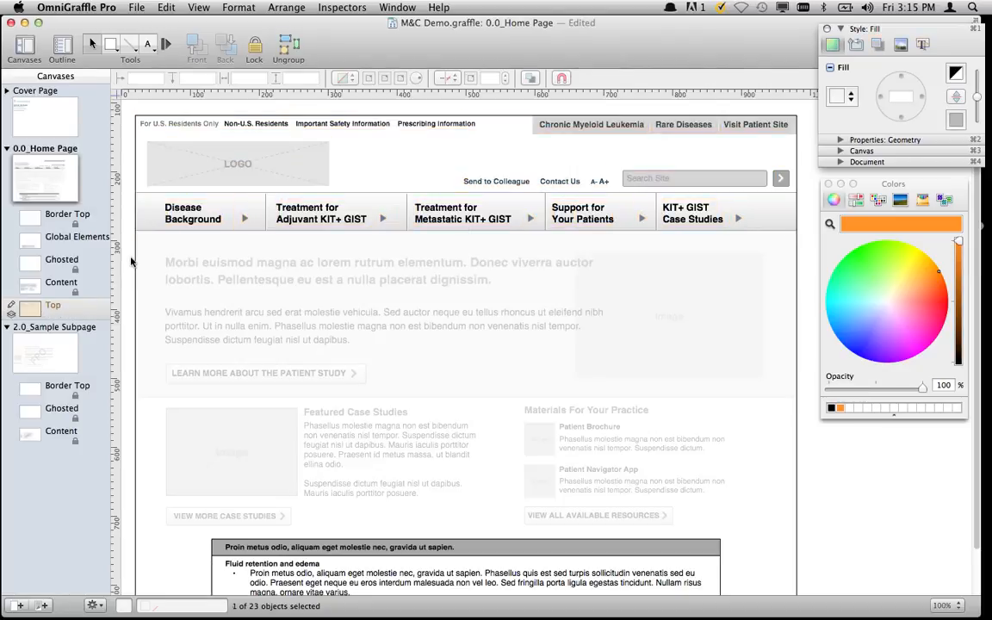
pyautogui.moveTo(94, 314)
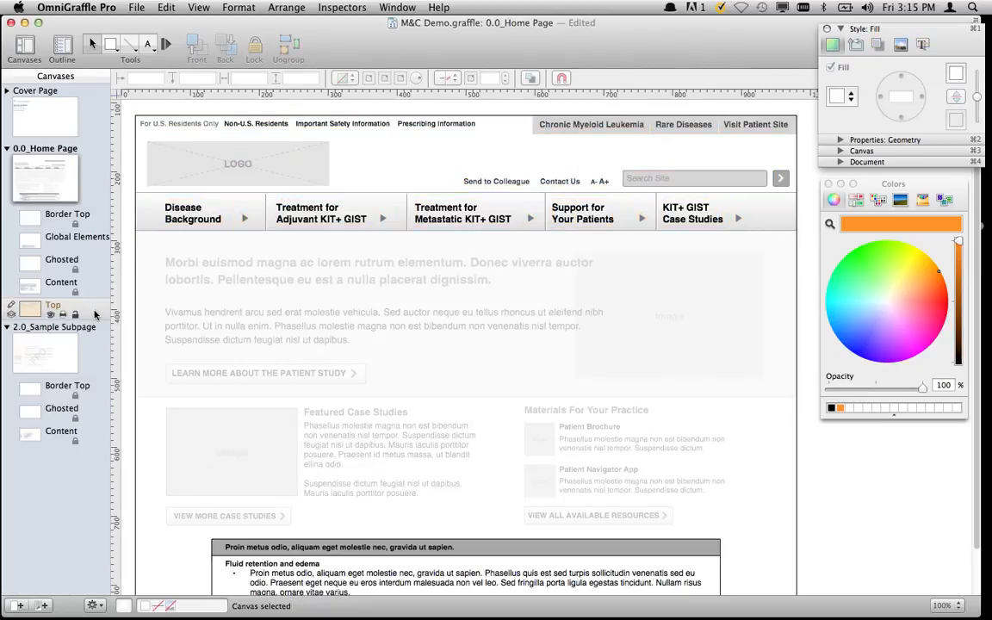
# Add the shared Top layer from the home page to the 2.0_Sample Subpage canvas and view that subpage
pyautogui.click(89, 346)
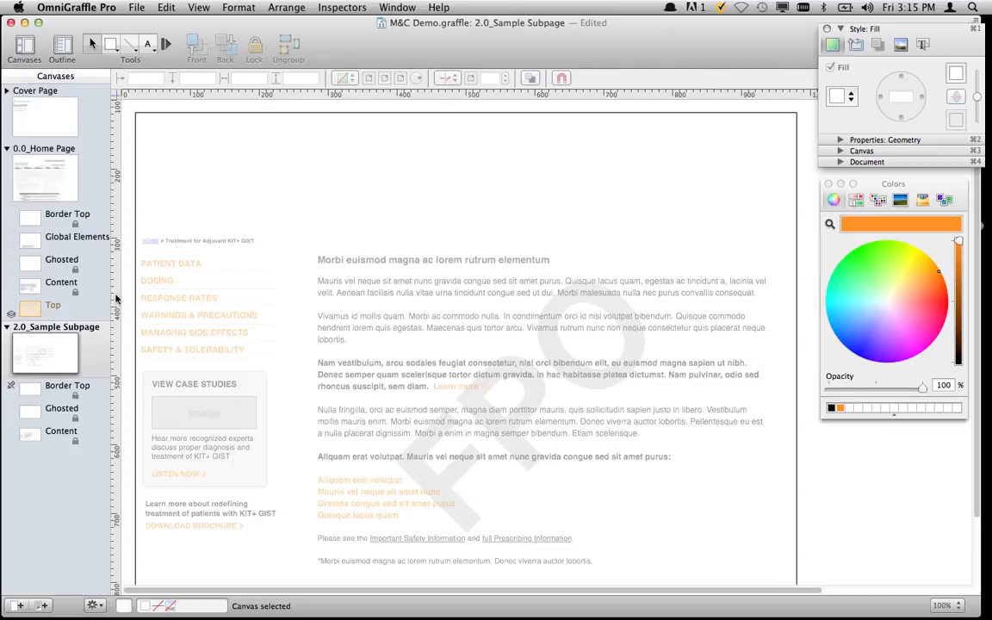
pyautogui.click(91, 311)
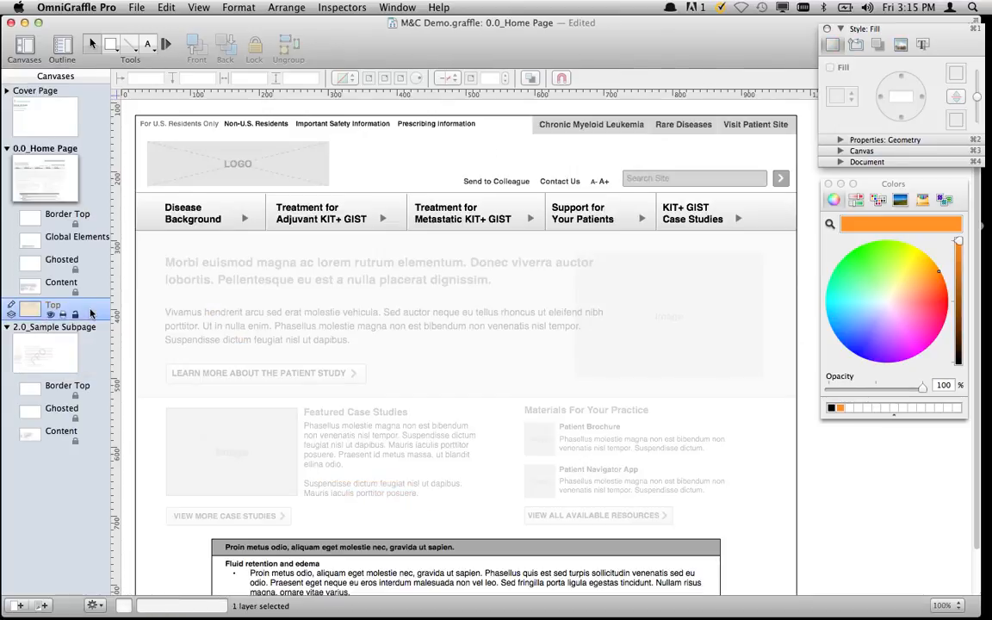
pyautogui.moveTo(90, 312); pyautogui.dragTo(83, 350)
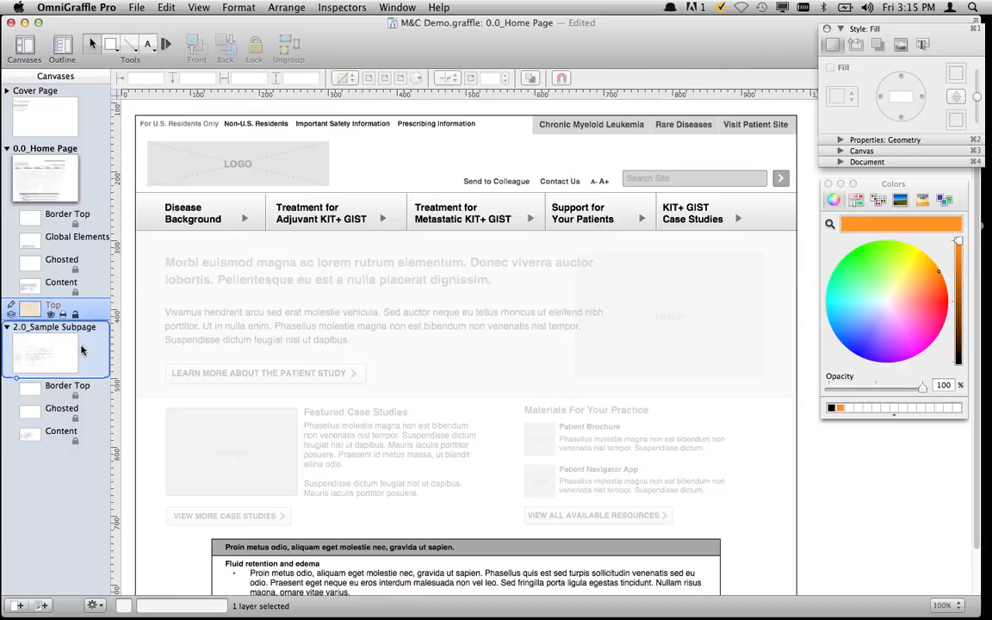
pyautogui.click(86, 350)
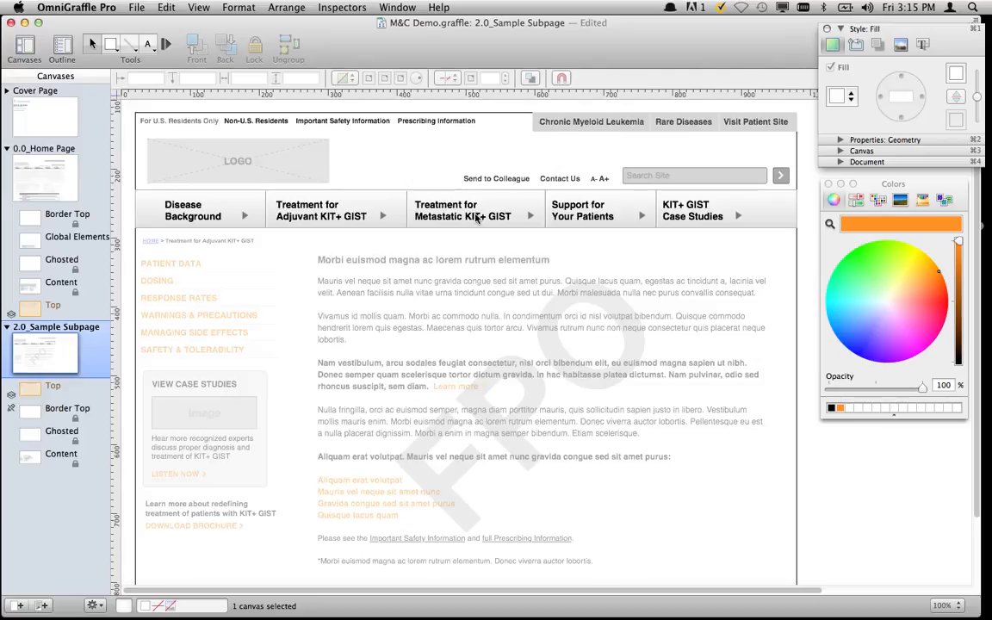
# Make Global Elements the active layer on 0.0_Home Page and copy its bordered text box near the page bottom as PDF
pyautogui.click(78, 172)
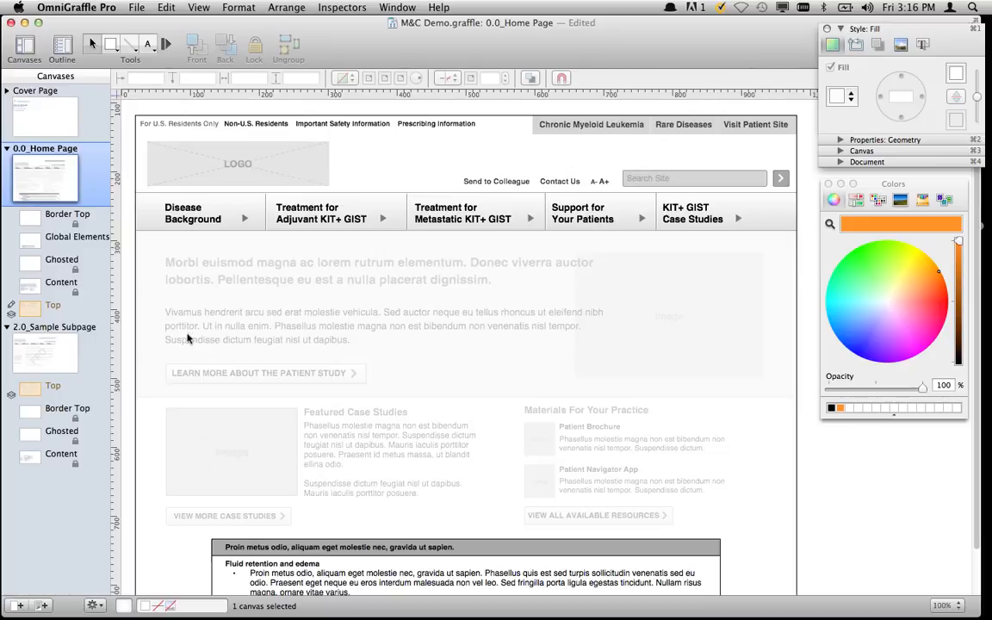
pyautogui.click(86, 240)
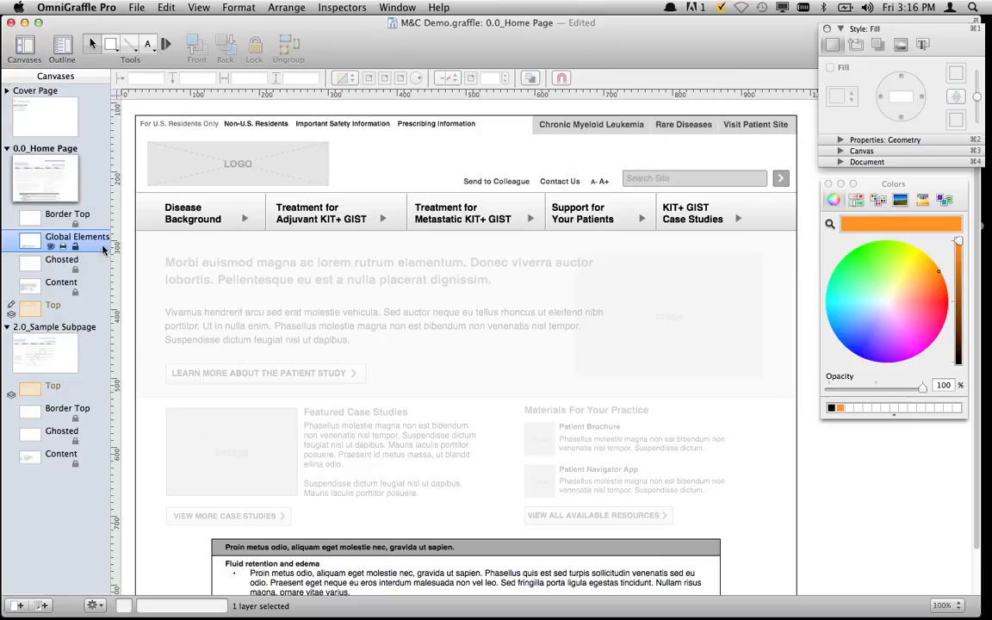
pyautogui.click(12, 239)
pyautogui.scroll(-3, 336, 465)
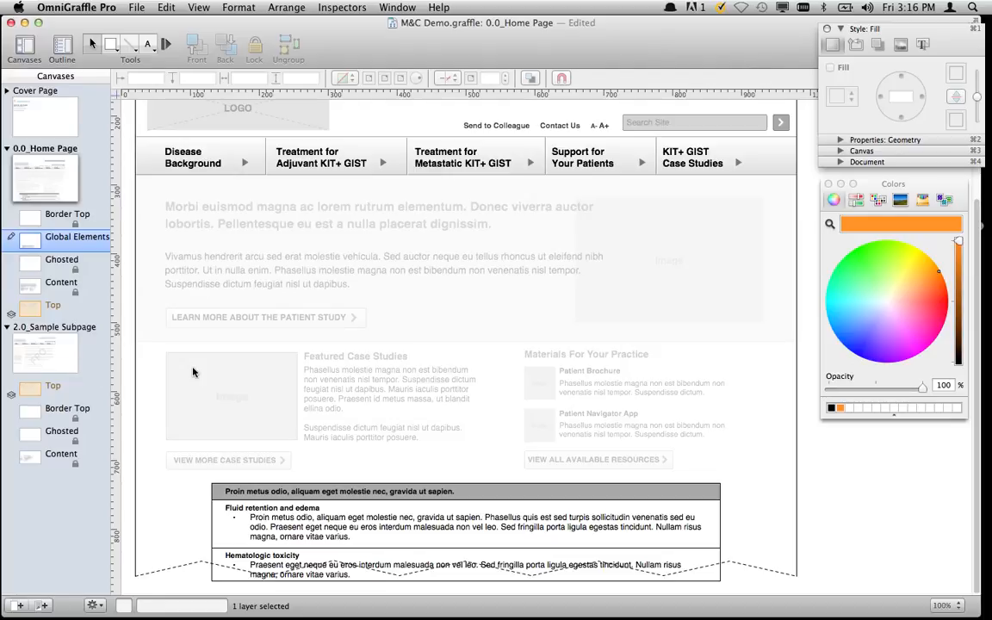
pyautogui.click(284, 492)
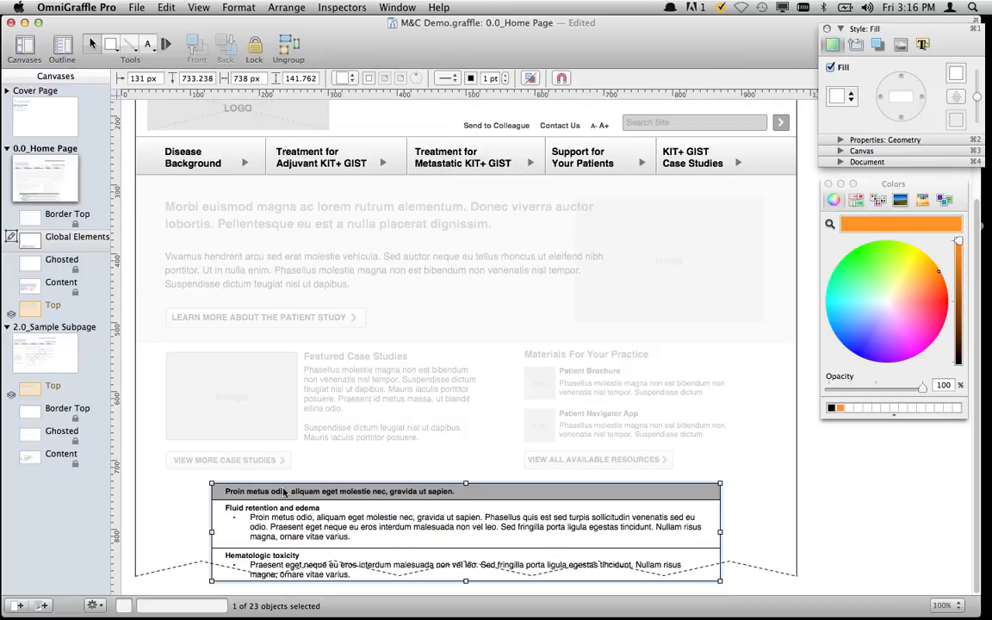
pyautogui.rightClick(285, 492)
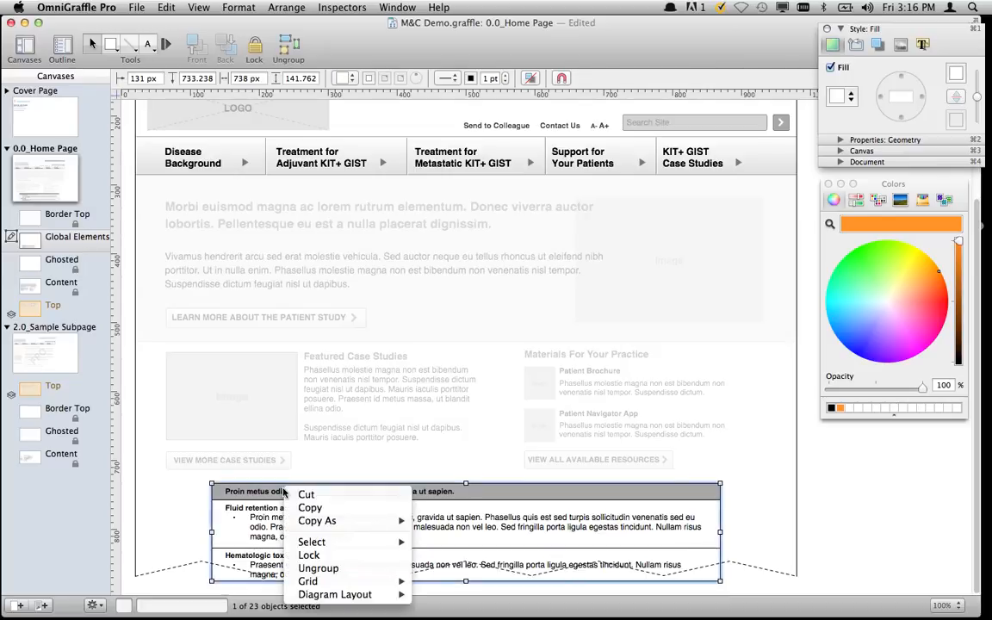
pyautogui.moveTo(348, 521)
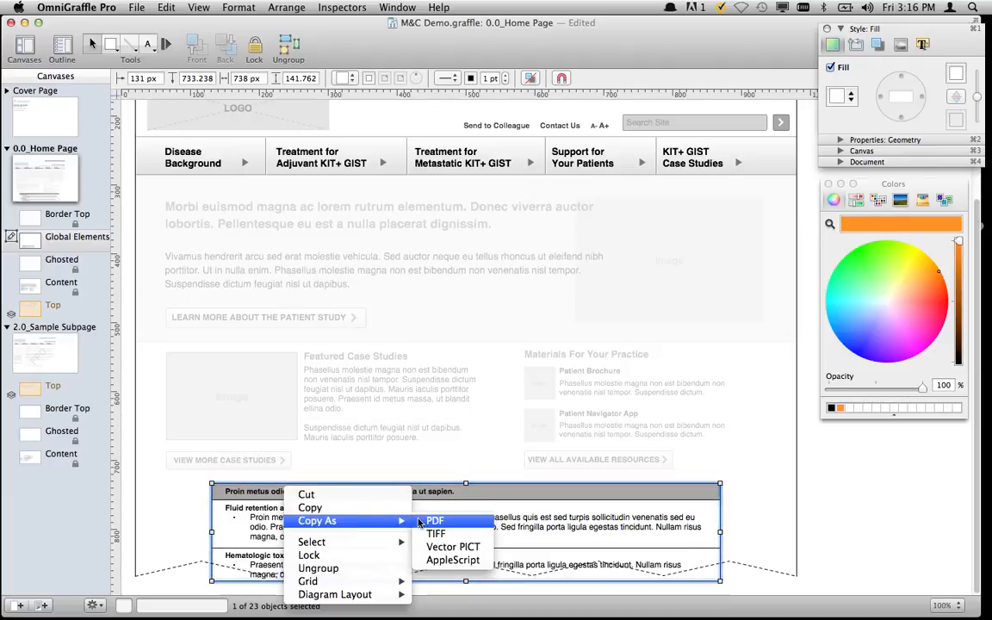
pyautogui.click(420, 522)
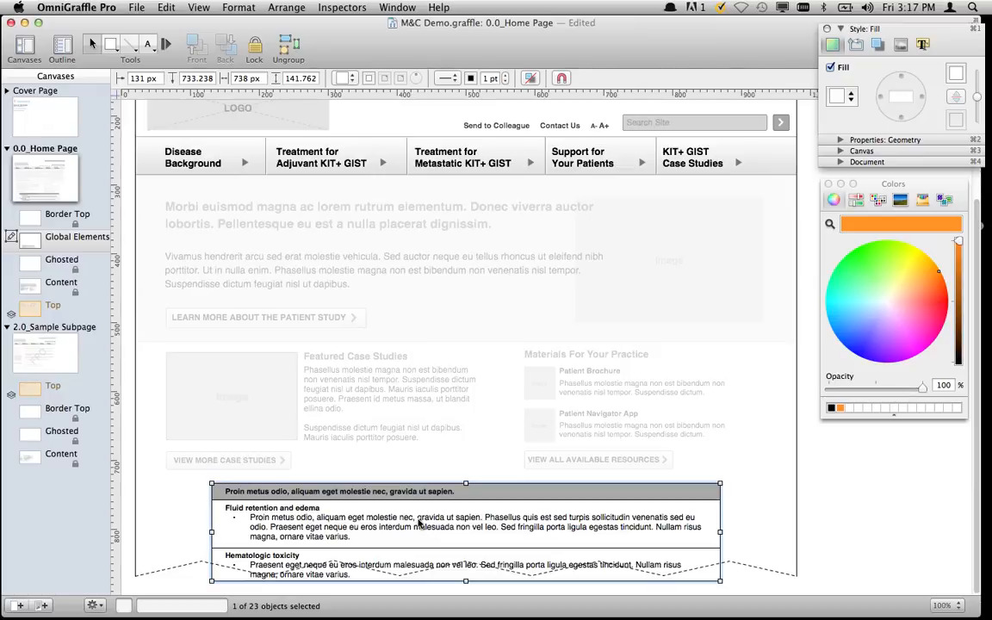
# Replace the home page's original text box with the pasted PDF copy, placed in the blank area above the page's torn edge
pyautogui.press('Delete')
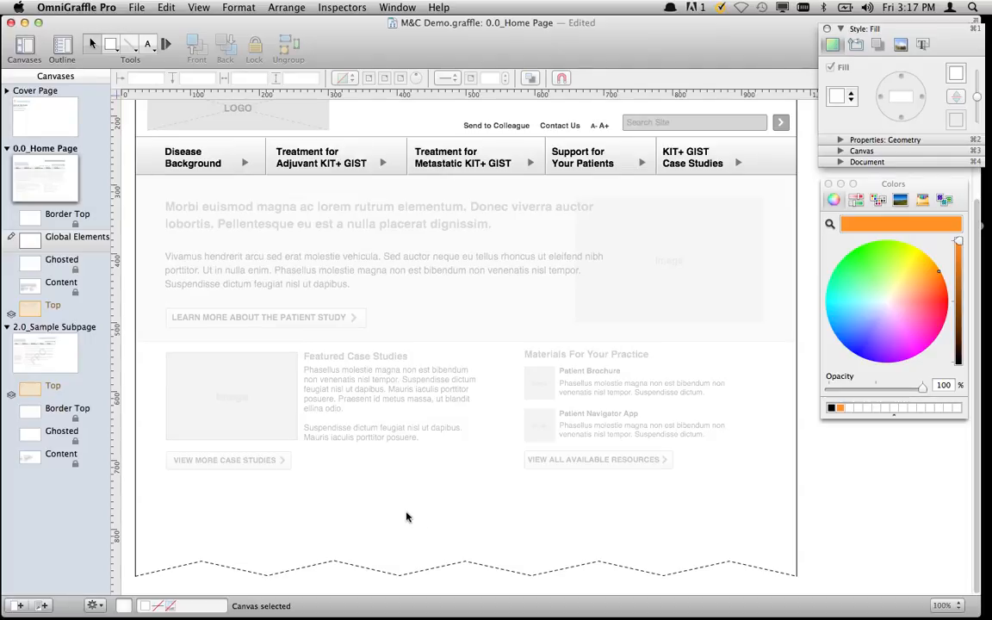
pyautogui.press('super+v')
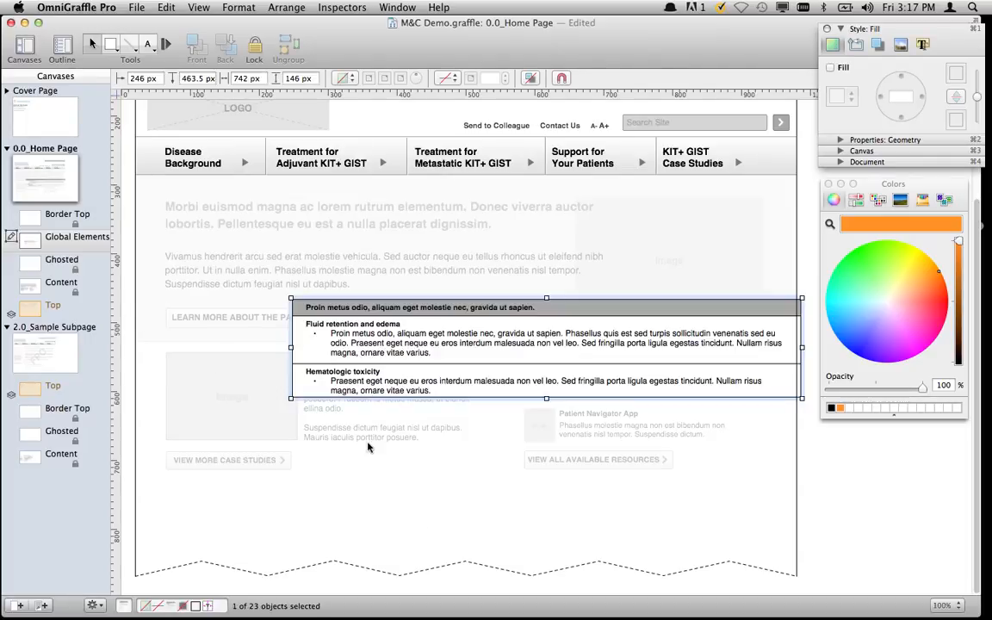
pyautogui.moveTo(484, 380); pyautogui.dragTo(423, 504)
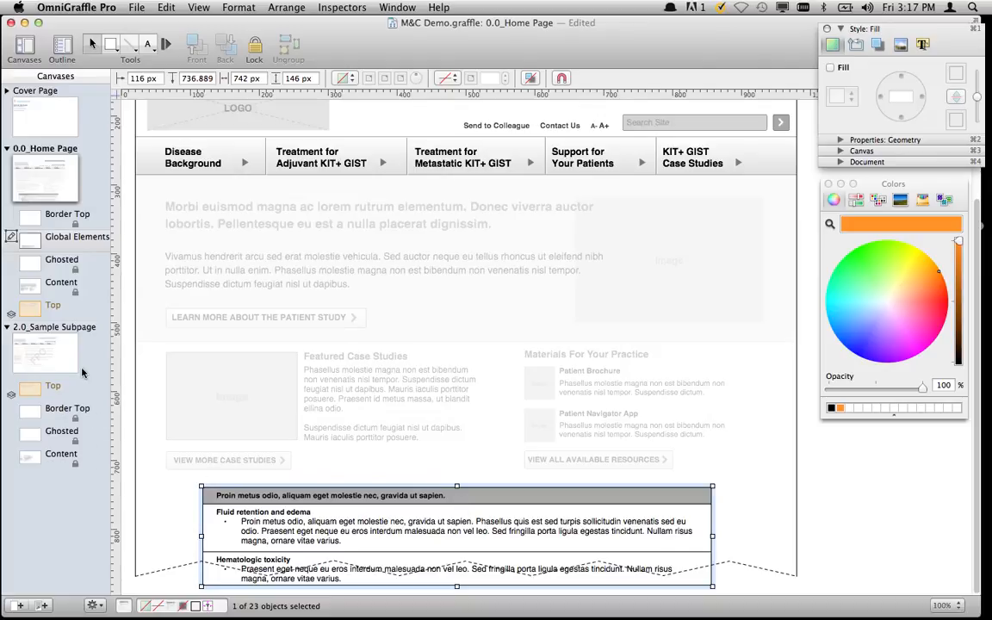
# Paste the PDF copy of the text box onto 2.0_Sample Subpage and place it below the footnote, over the torn page edge
pyautogui.click(77, 327)
pyautogui.scroll(-2, 588, 505)
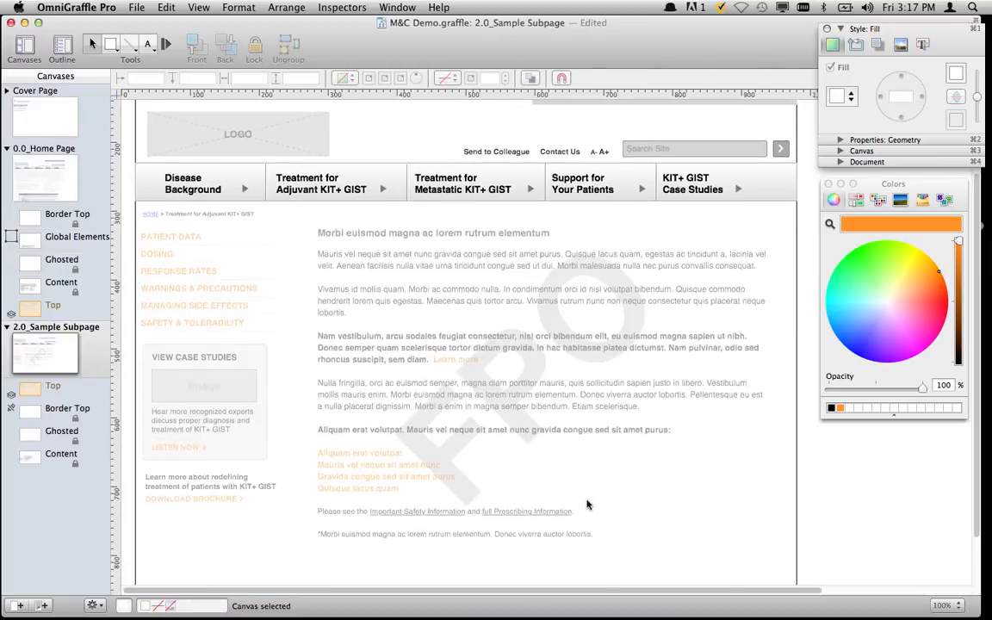
pyautogui.scroll(-3, 587, 505)
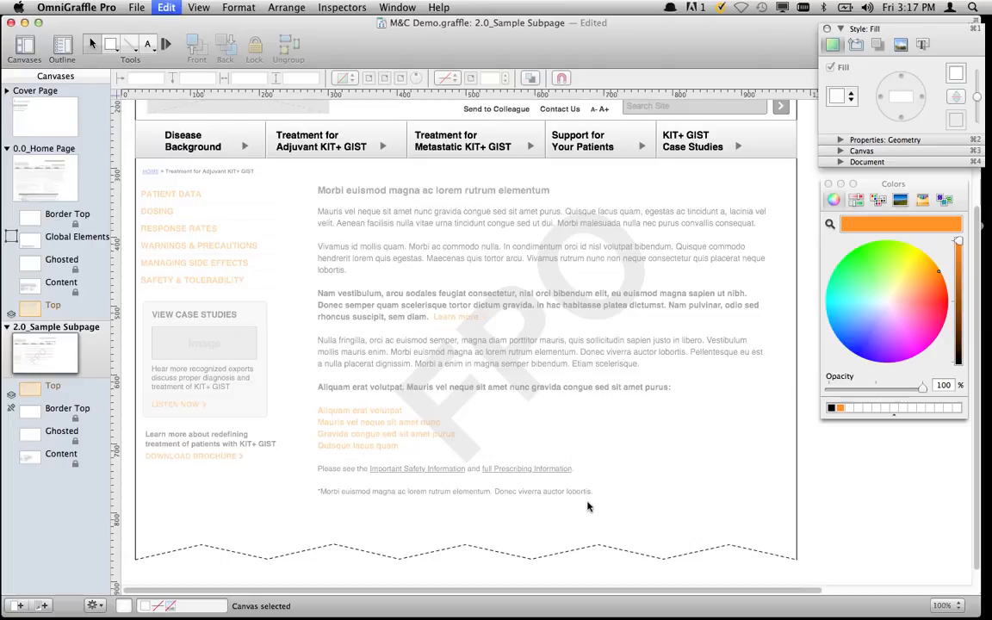
pyautogui.press('super+v')
pyautogui.moveTo(561, 303); pyautogui.dragTo(482, 523)
pyautogui.scroll(-2, 482, 523)
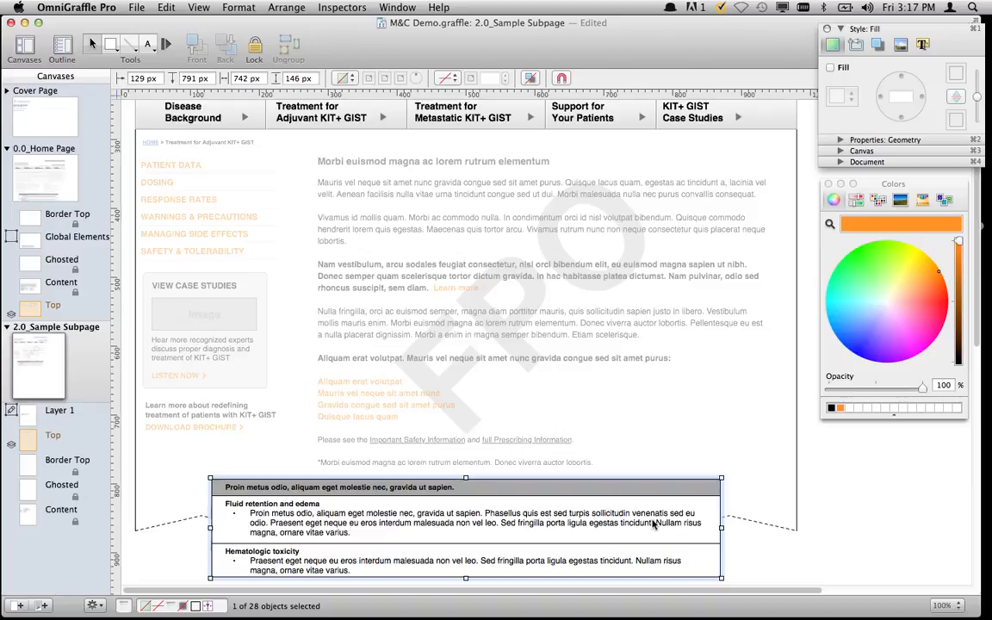
pyautogui.press('super+s')
# Open the subpage's pasted box for linked editing, enlarge its window, and replace the box heading with "Test title"
pyautogui.doubleClick(346, 494)
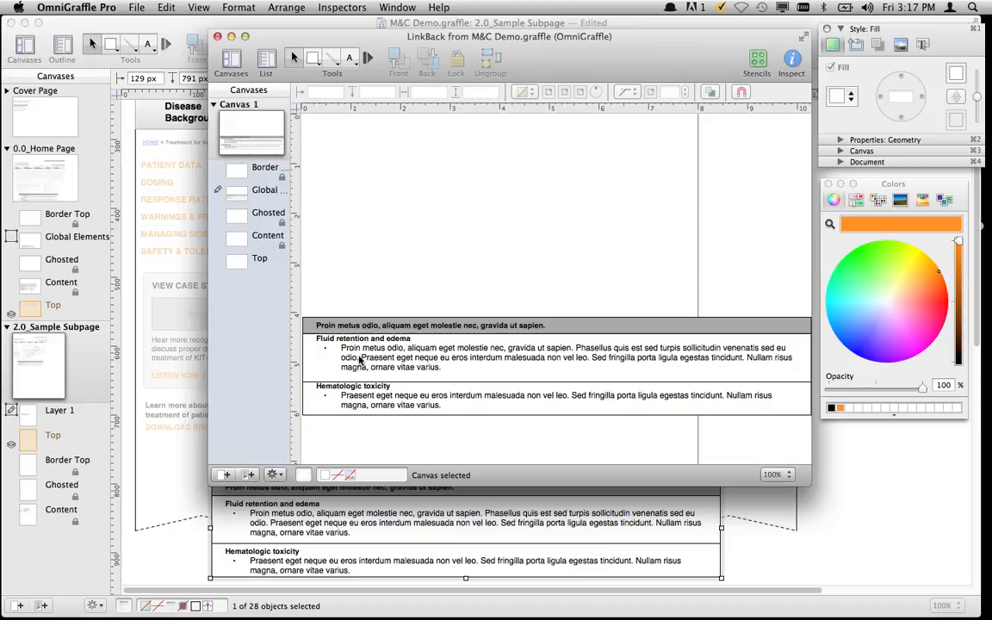
pyautogui.moveTo(808, 485); pyautogui.dragTo(869, 558)
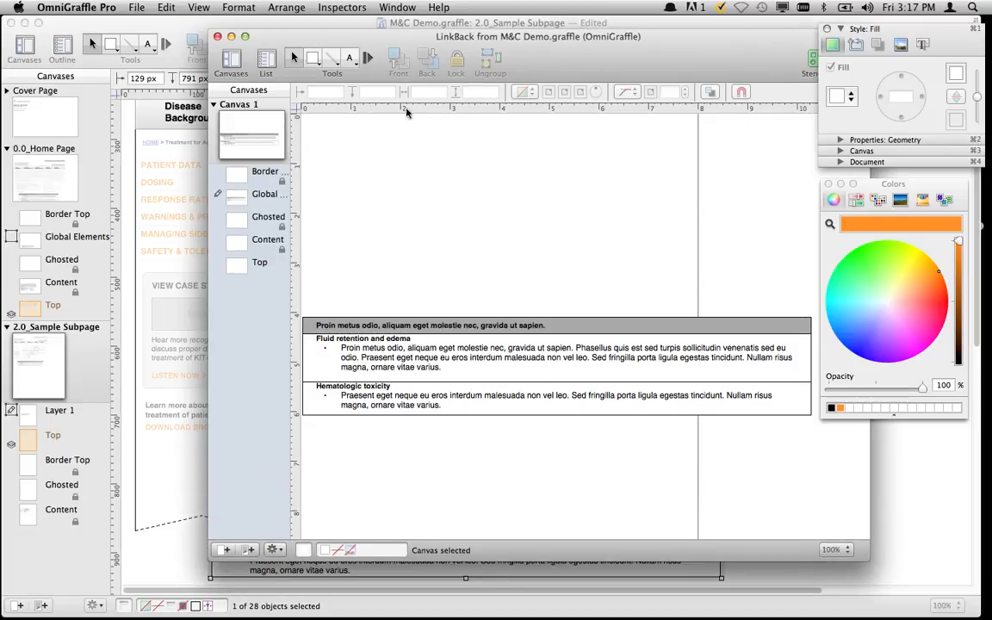
pyautogui.click(414, 322)
pyautogui.doubleClick(414, 325)
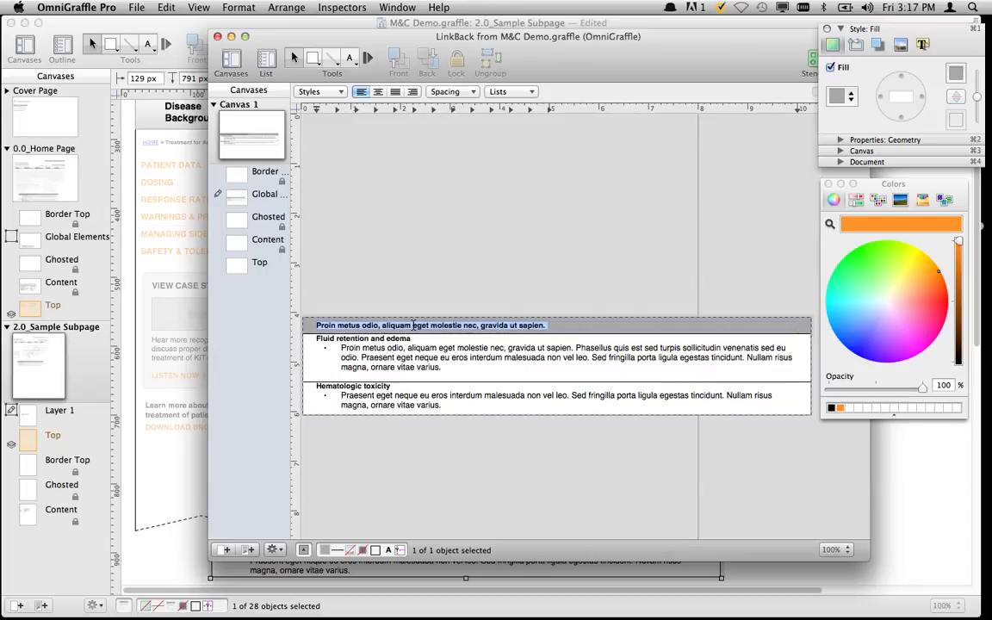
pyautogui.write('Test title')
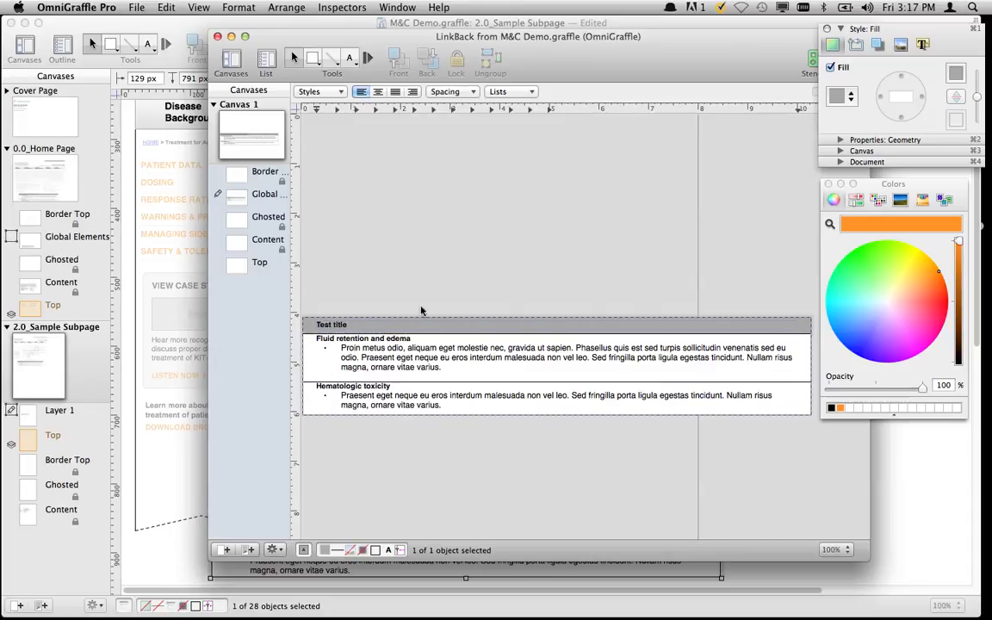
pyautogui.click(417, 261)
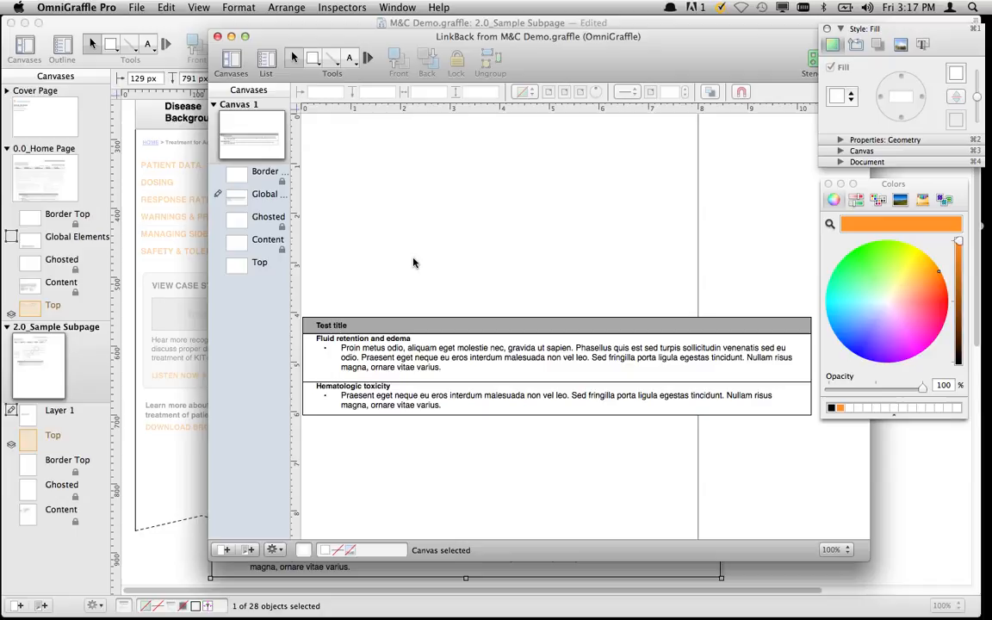
# Apply the linked edit by closing its LinkBack window, and return to 0.0_Home Page to check its copy of the box
pyautogui.click(131, 8)
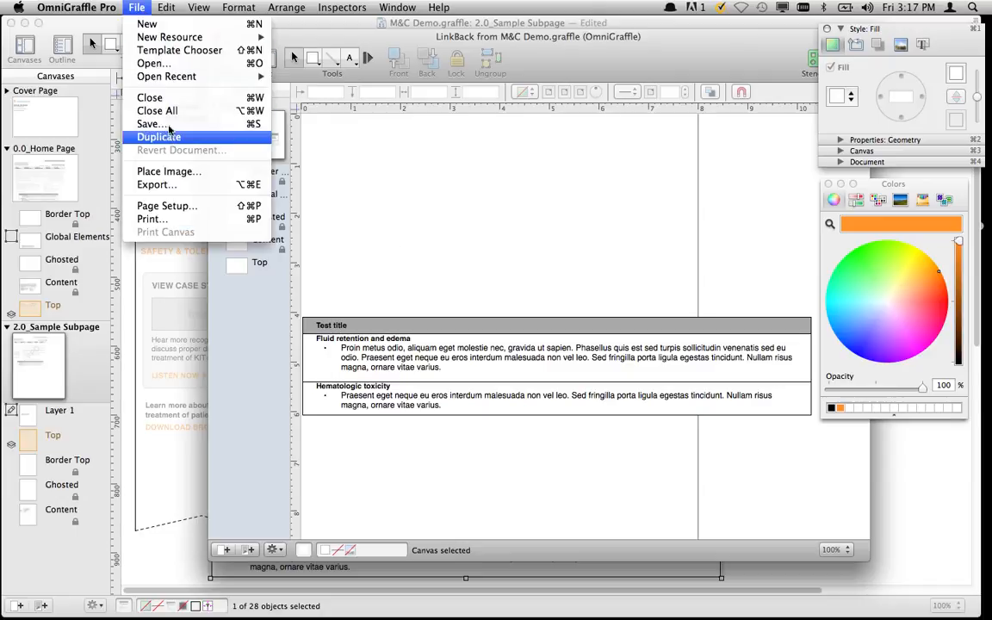
pyautogui.click(406, 203)
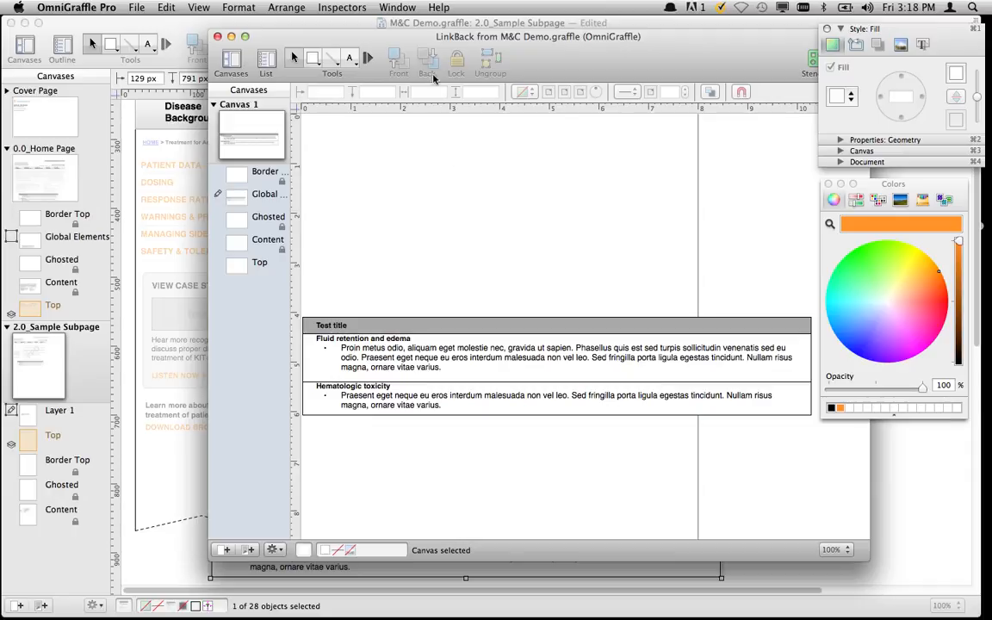
pyautogui.click(218, 37)
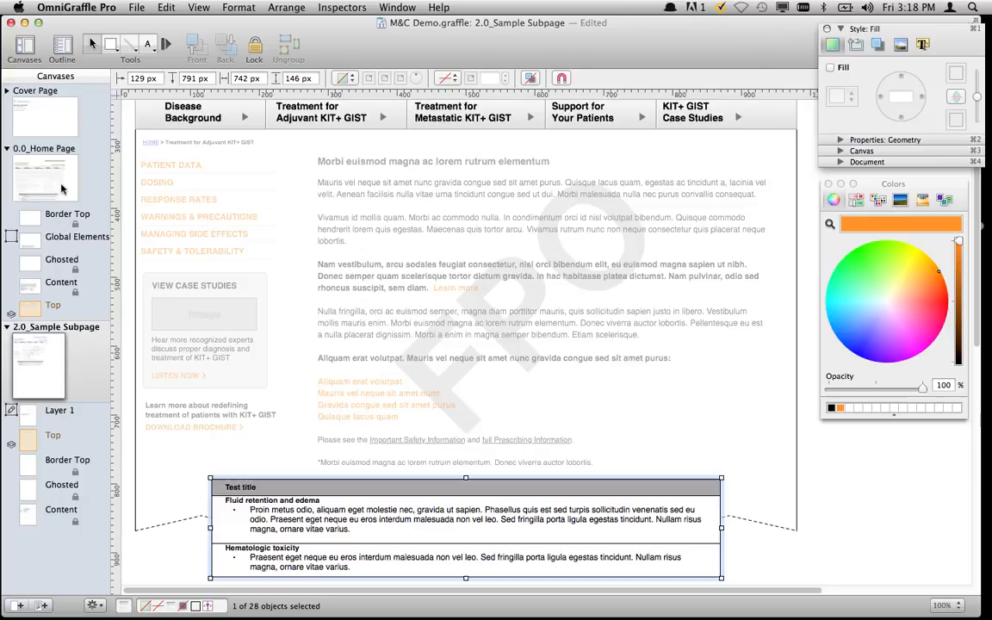
pyautogui.click(63, 200)
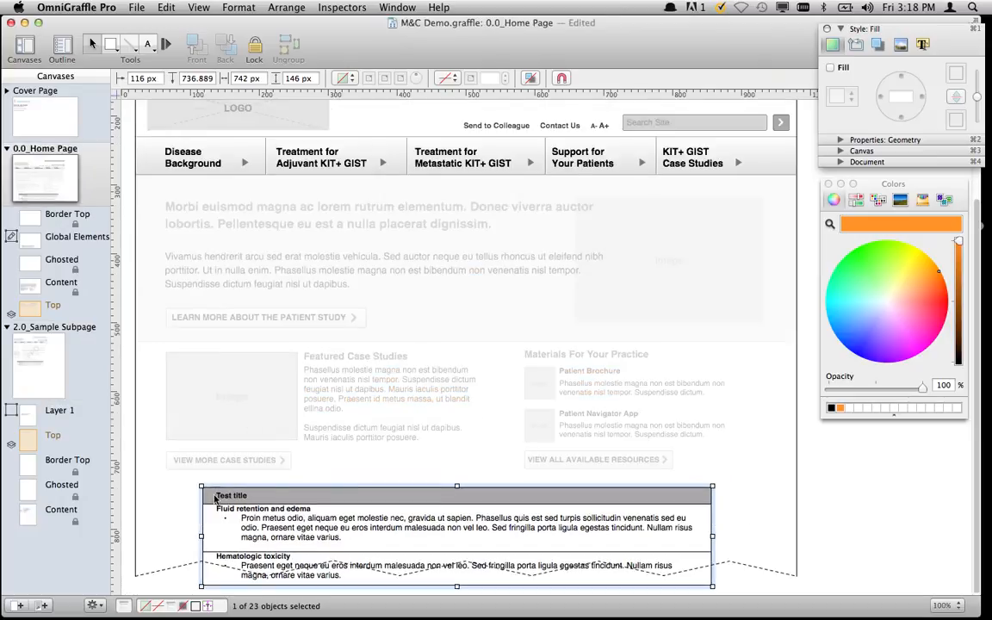